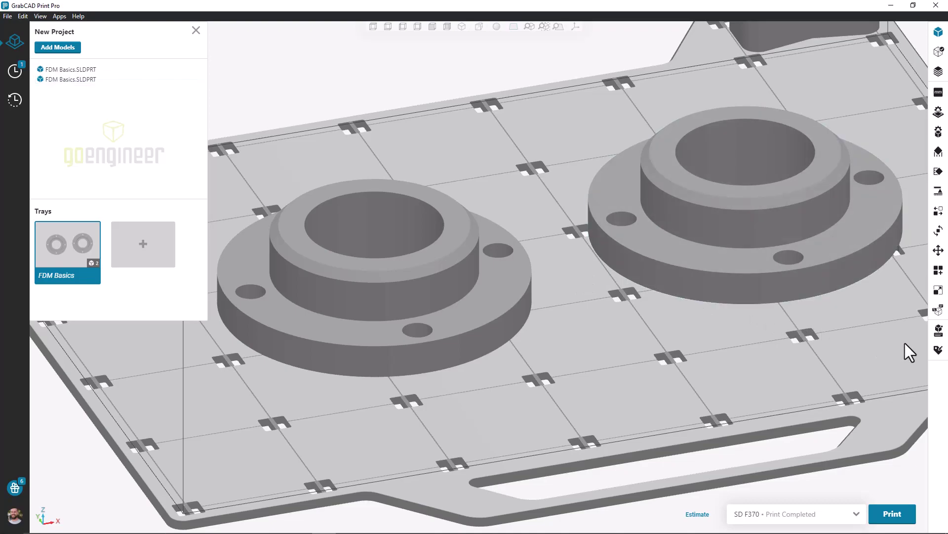
Step: Enable labelling and place a placeholder label on the front of the left flange
{"action": "left_click", "coordinate": [937, 352]}
{"action": "right_click", "coordinate": [453, 212]}
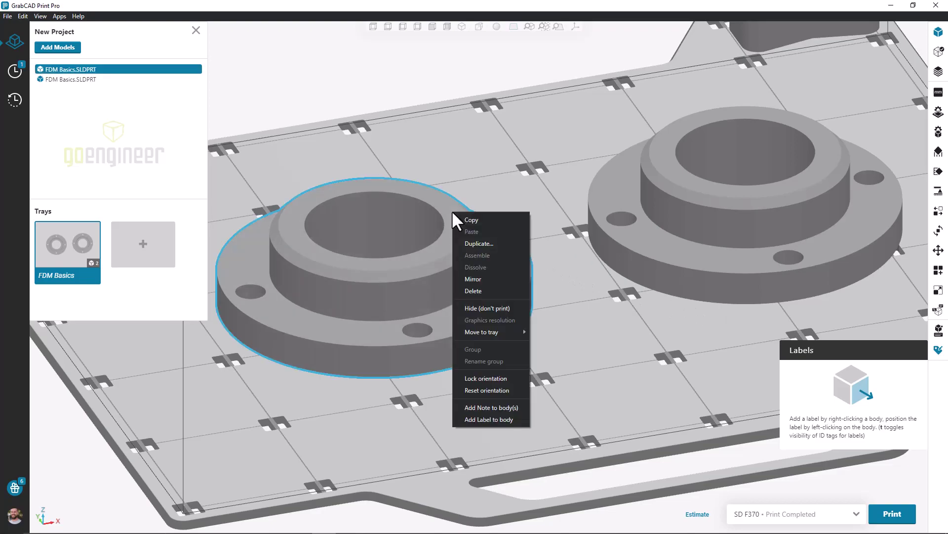
{"action": "left_click", "coordinate": [521, 416]}
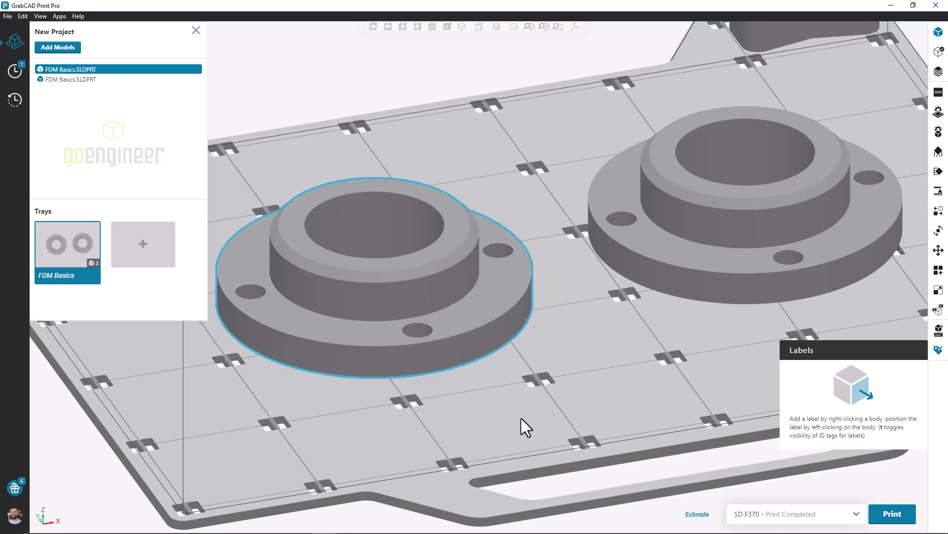
{"action": "left_click", "coordinate": [407, 300]}
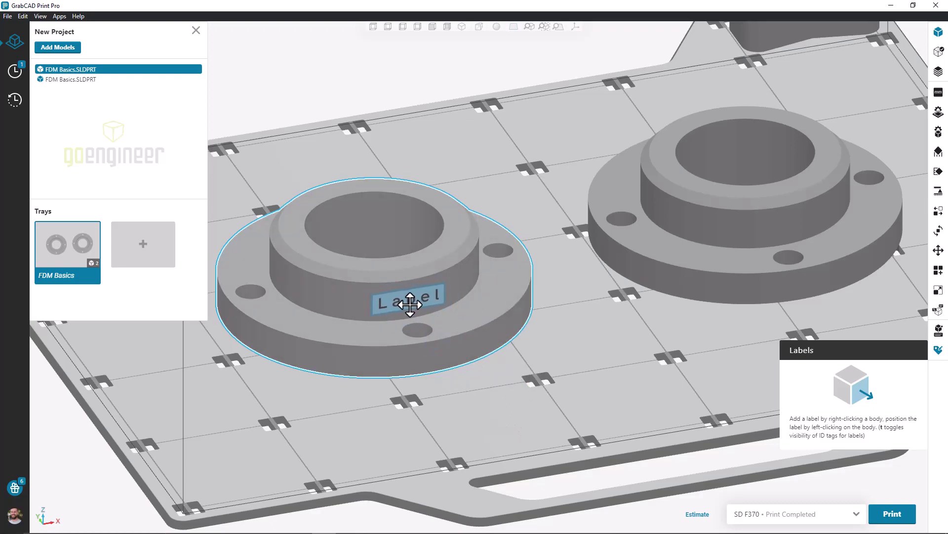
{"action": "mouse_move", "coordinate": [427, 308]}
{"action": "left_mouse_down"}
{"action": "mouse_move", "coordinate": [484, 311]}
{"action": "mouse_move", "coordinate": [457, 234]}
{"action": "mouse_move", "coordinate": [419, 305]}
{"action": "left_mouse_up"}
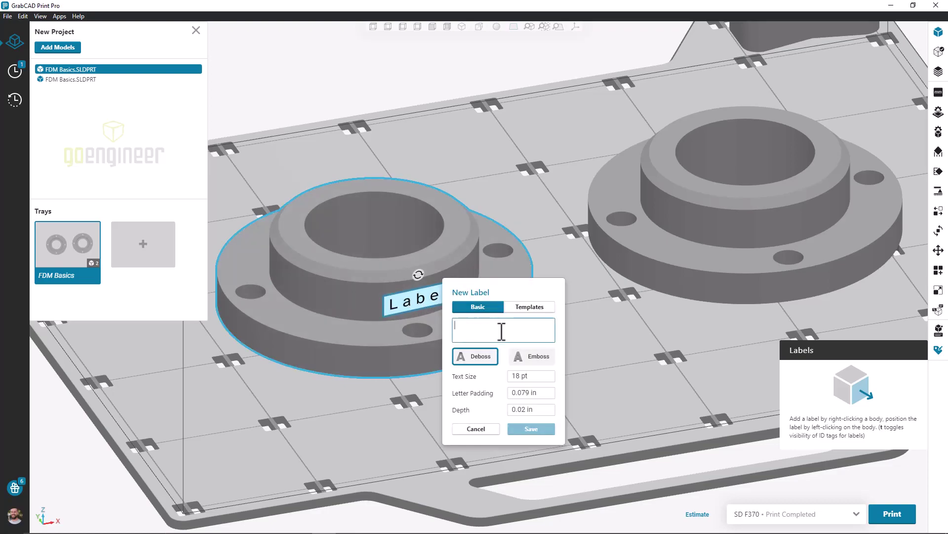
Step: Enter 'Part 1' as the label text and save it as Label 1
{"action": "type", "text": "Part 1"}
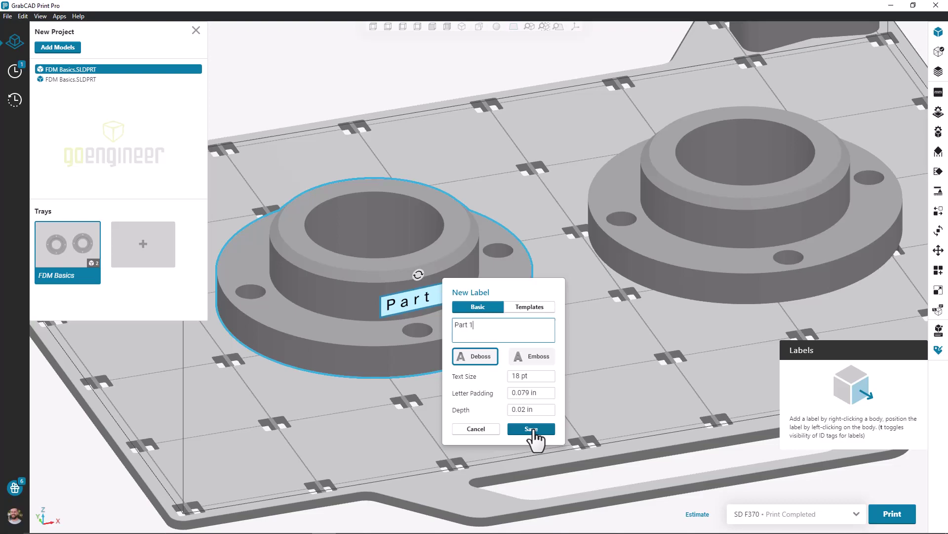
{"action": "left_click", "coordinate": [531, 429]}
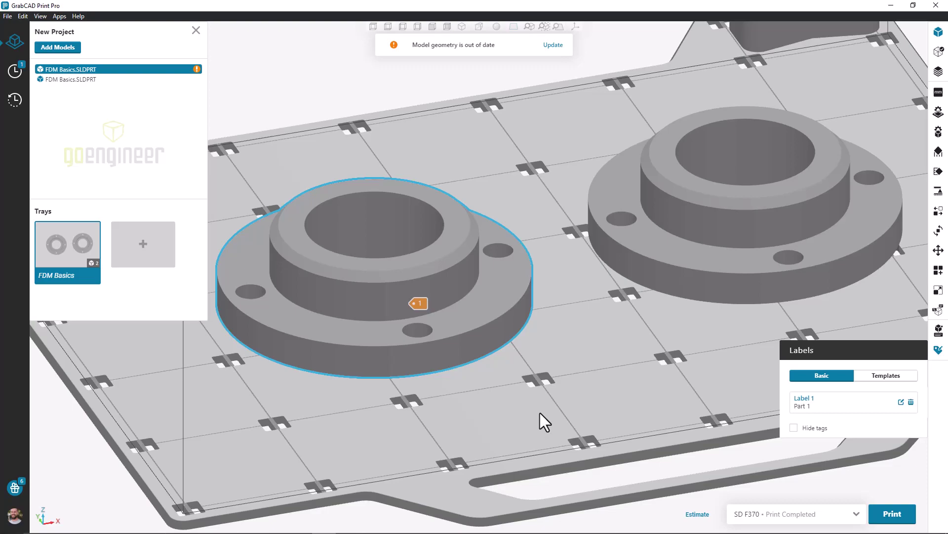
Step: Update the geometry so 'Part 1' is debossed, then zoom and pan to inspect it
{"action": "left_click", "coordinate": [550, 44]}
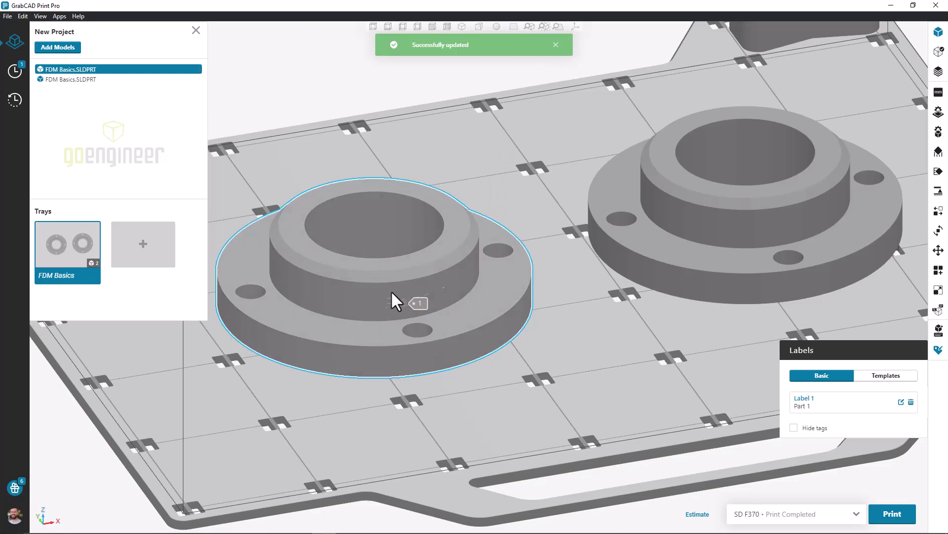
{"action": "scroll", "coordinate": [403, 326], "scroll_direction": "up", "scroll_amount": 5}
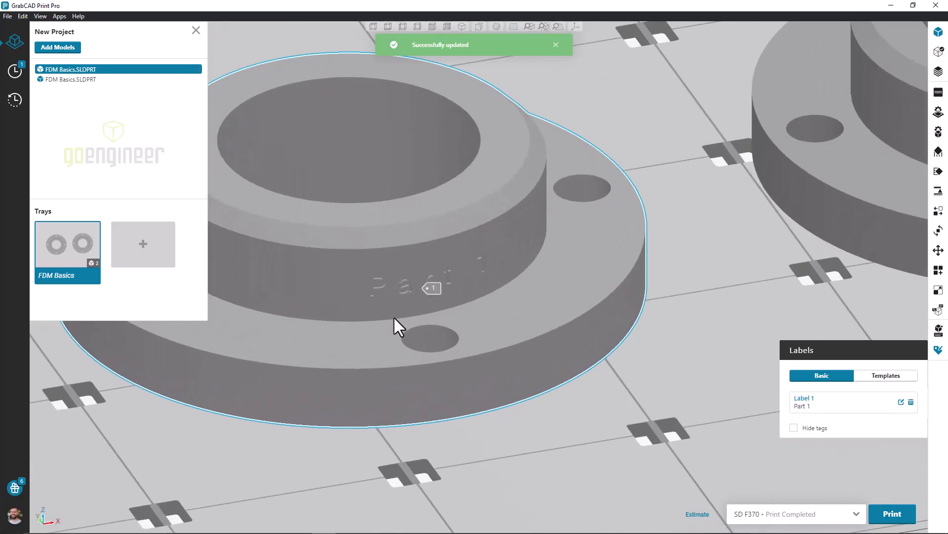
{"action": "scroll", "coordinate": [398, 320], "scroll_direction": "up", "scroll_amount": 3}
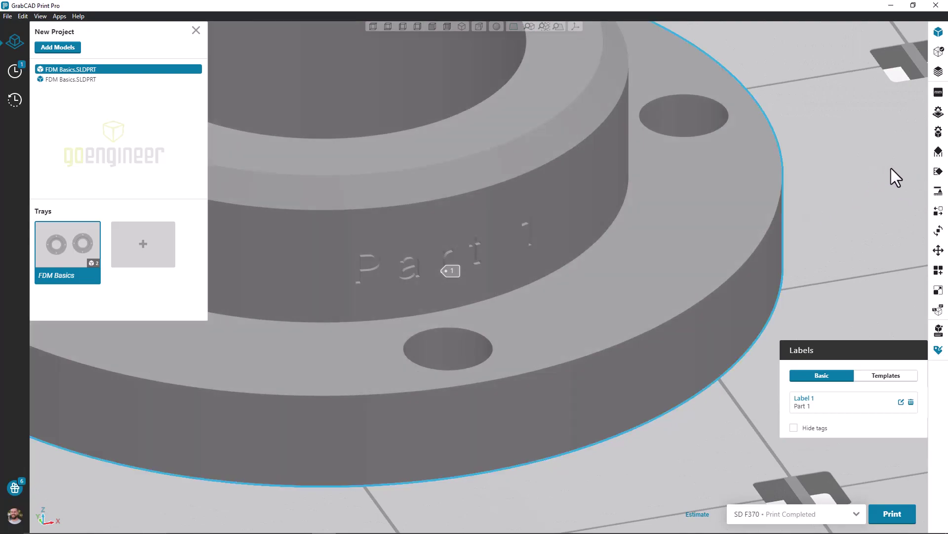
{"action": "scroll", "coordinate": [905, 164], "scroll_direction": "down", "scroll_amount": 8}
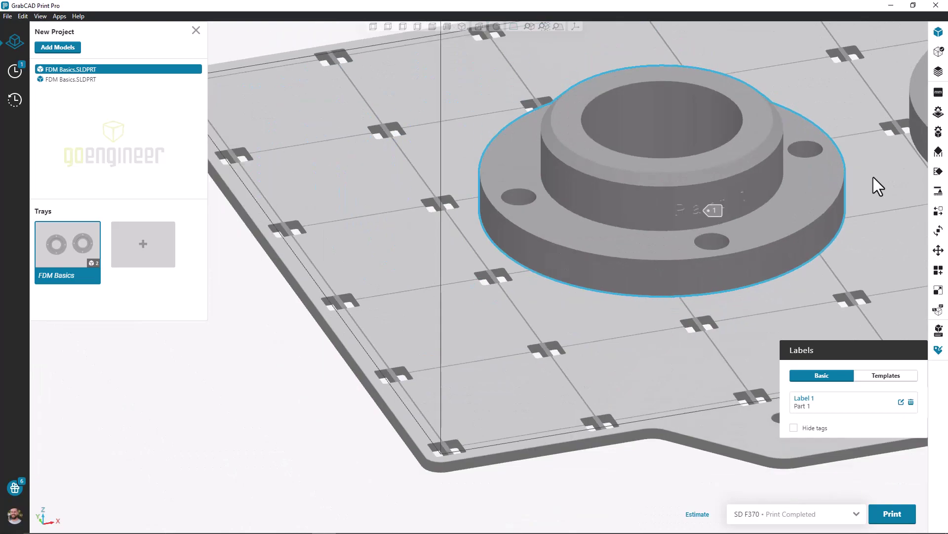
{"action": "middle_click_drag", "start_coordinate": [873, 177], "coordinate": [577, 271]}
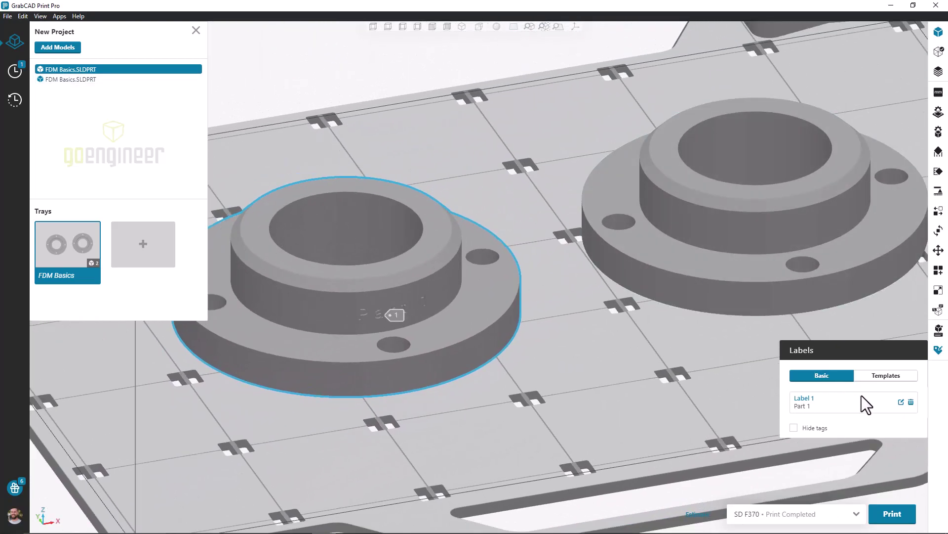
Step: Delete the Part 1 label and re-update the geometry, leaving the left flange blank
{"action": "left_click", "coordinate": [901, 401]}
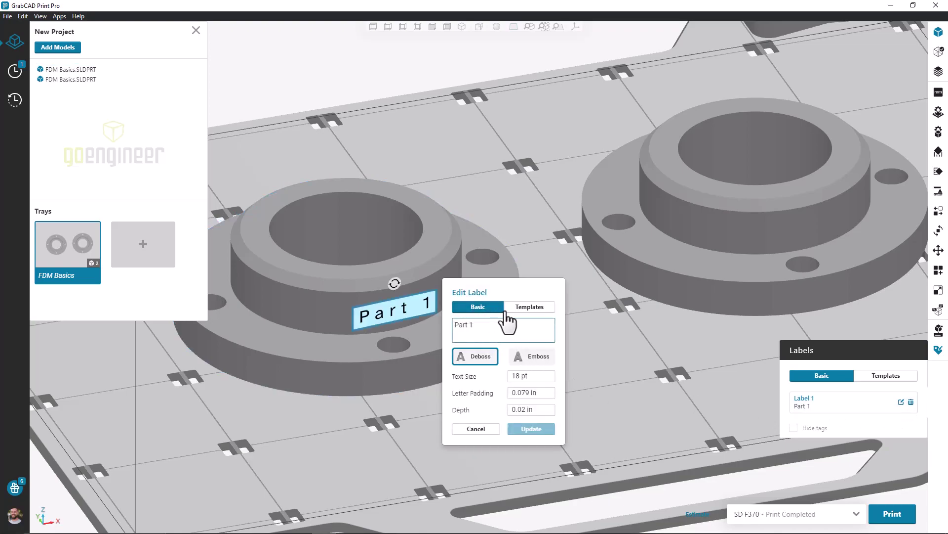
{"action": "left_click", "coordinate": [480, 430]}
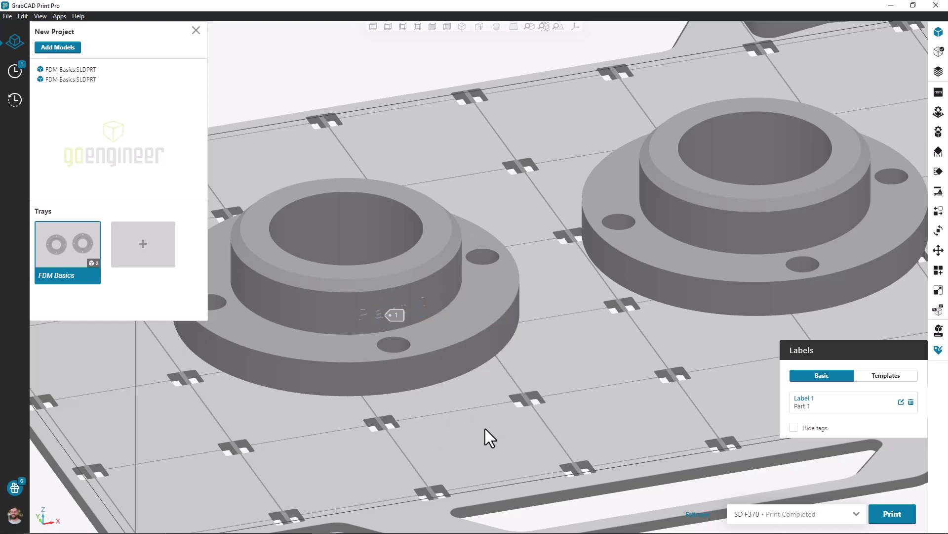
{"action": "left_click", "coordinate": [912, 402]}
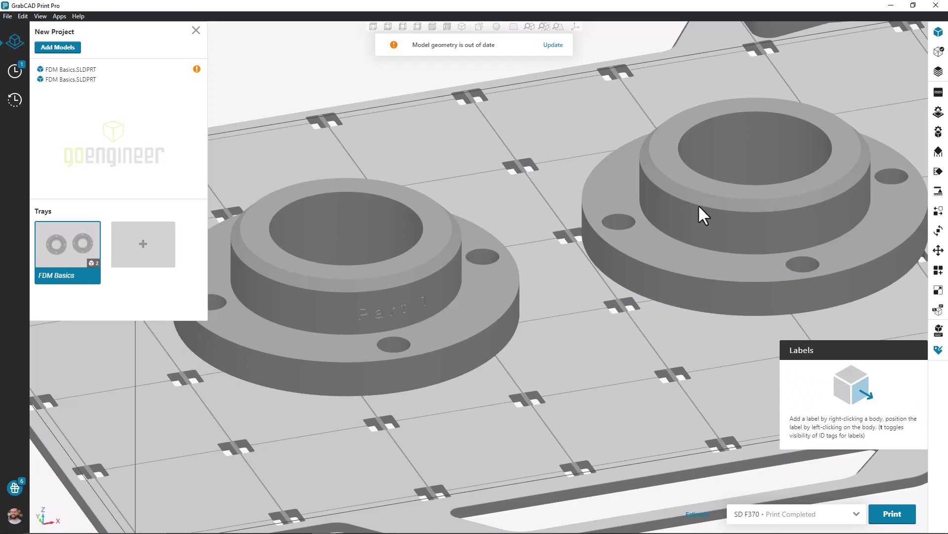
{"action": "left_click", "coordinate": [553, 45]}
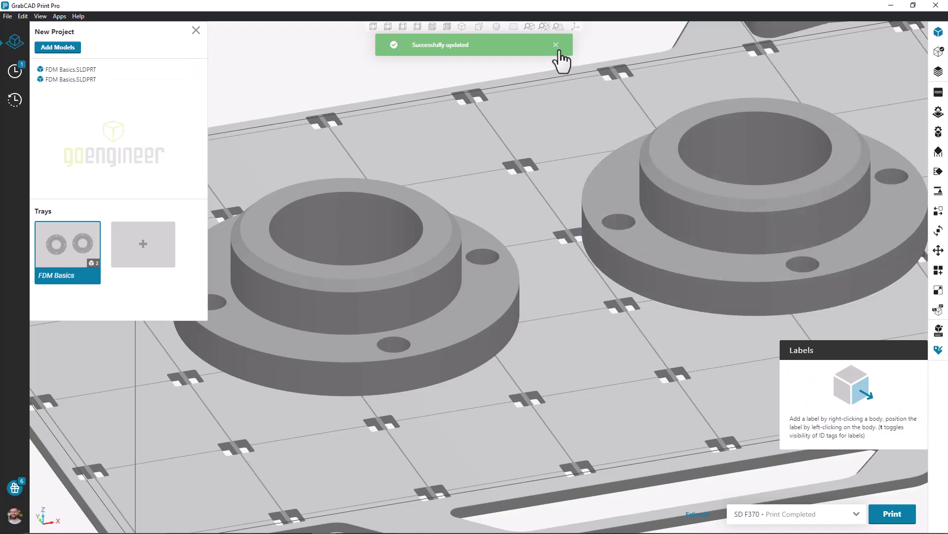
{"action": "left_click", "coordinate": [556, 45]}
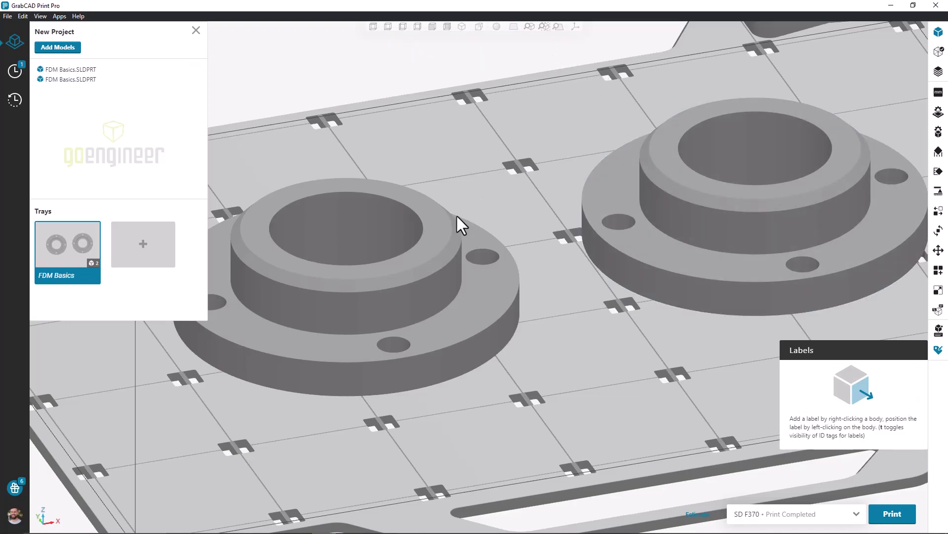
{"action": "right_click", "coordinate": [389, 313]}
Step: Place a new label on the left flange and begin a new label template
{"action": "left_click", "coordinate": [426, 521]}
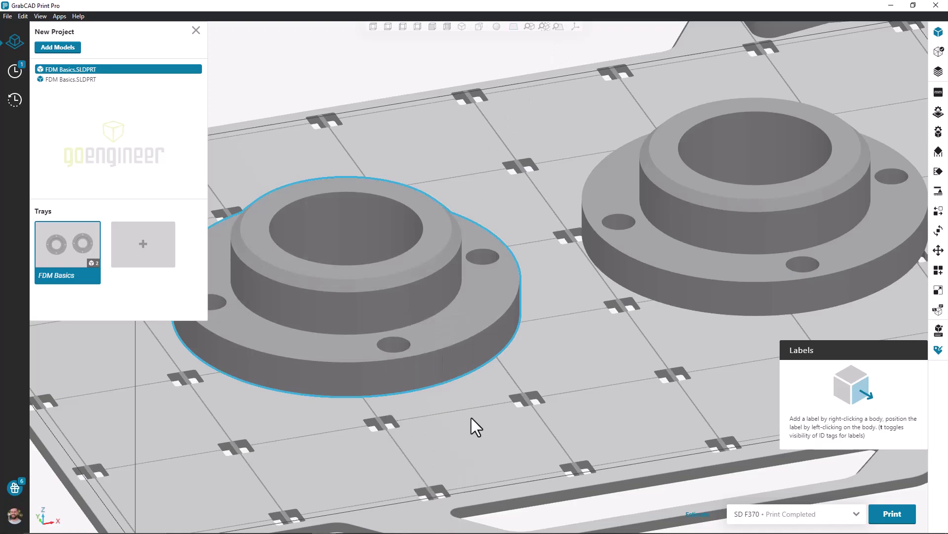
{"action": "left_click", "coordinate": [389, 316]}
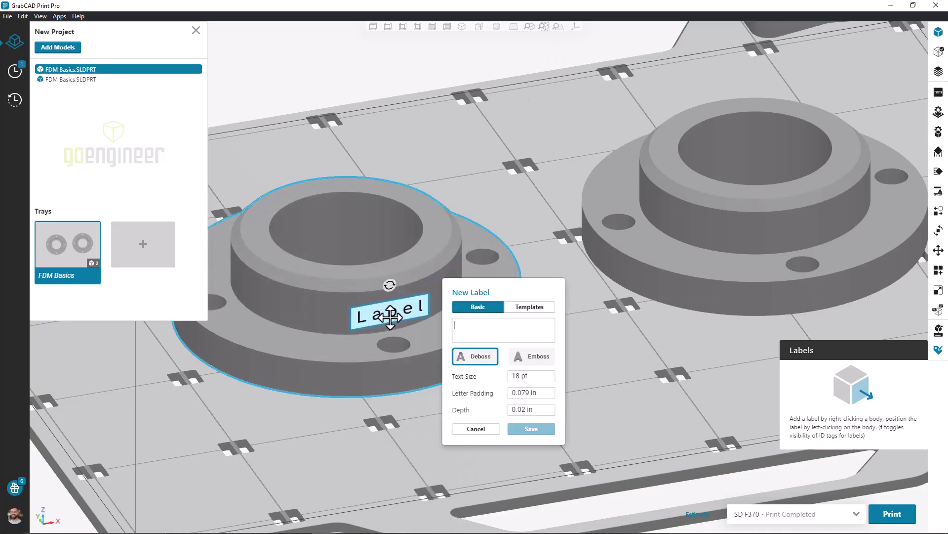
{"action": "left_click", "coordinate": [537, 306]}
{"action": "left_click", "coordinate": [545, 327]}
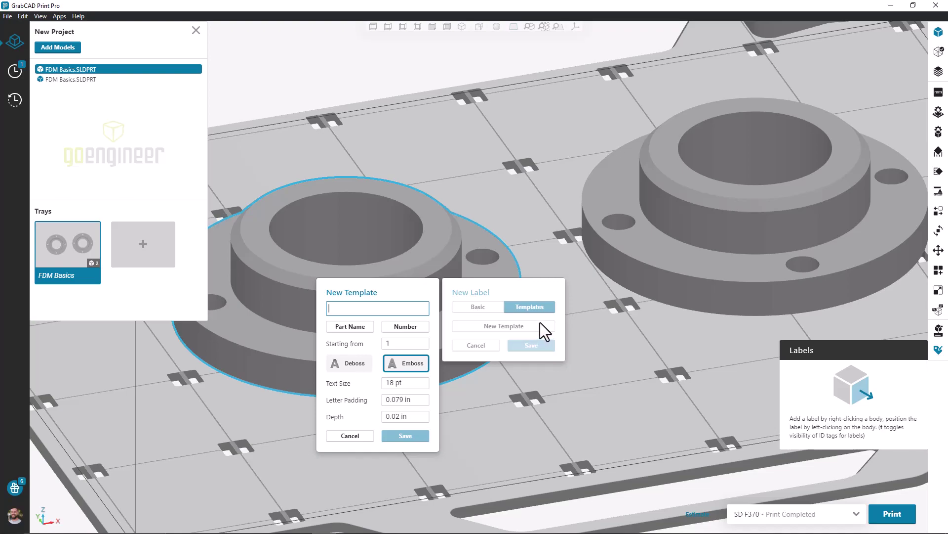
Step: Build the template from part name plus incrementing number, then save and update the FDM Basics 1 label
{"action": "left_click", "coordinate": [360, 328]}
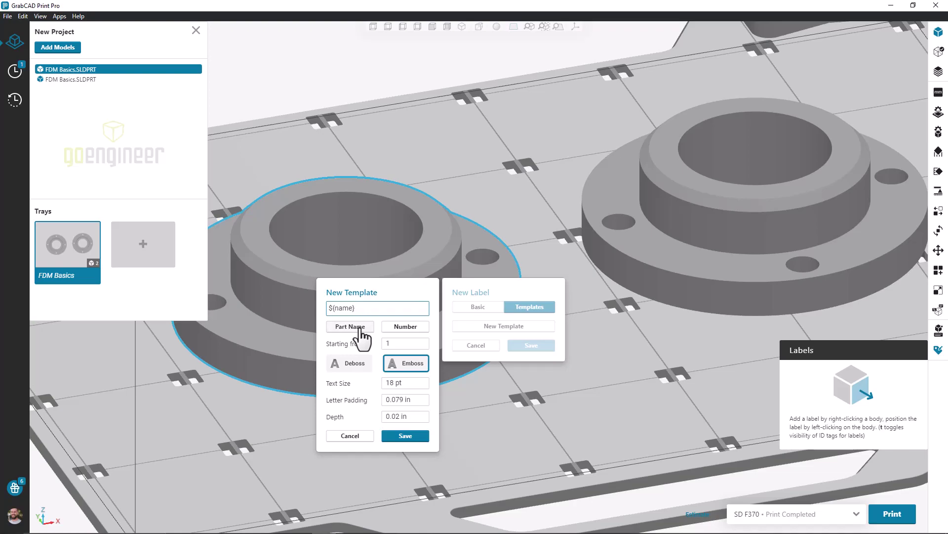
{"action": "left_click", "coordinate": [420, 330]}
{"action": "left_click", "coordinate": [413, 436]}
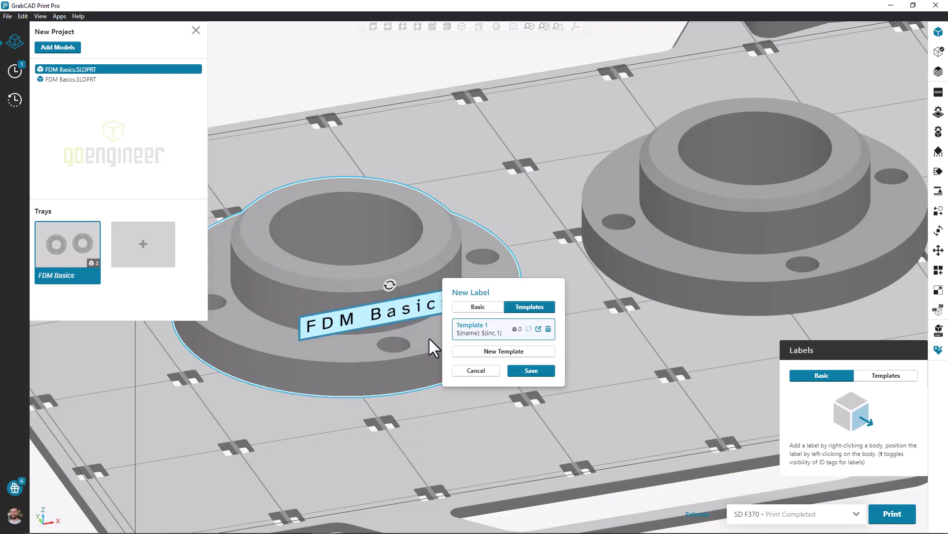
{"action": "left_click", "coordinate": [531, 371]}
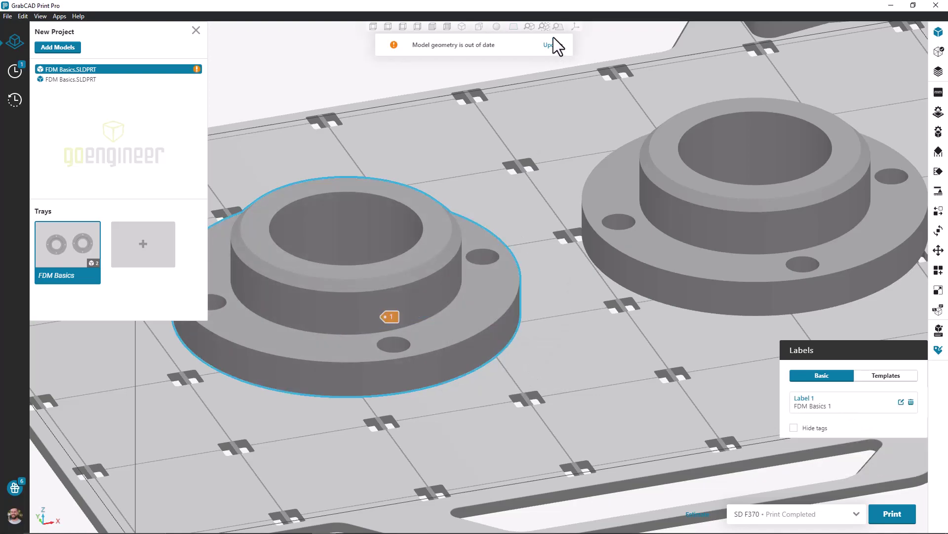
{"action": "left_click", "coordinate": [552, 44]}
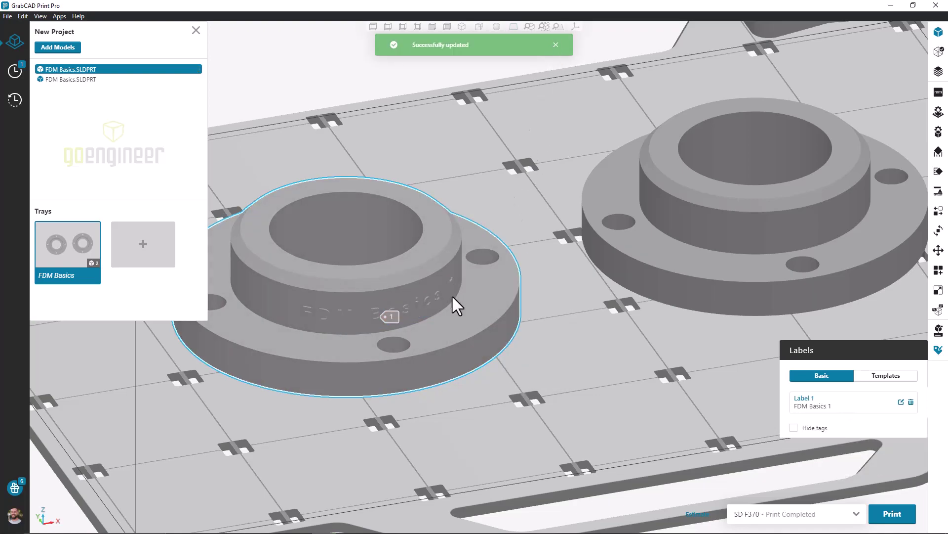
Step: Add an FDM Basics 2 label from Template 1 to the right flange and update the geometry
{"action": "right_click", "coordinate": [793, 227]}
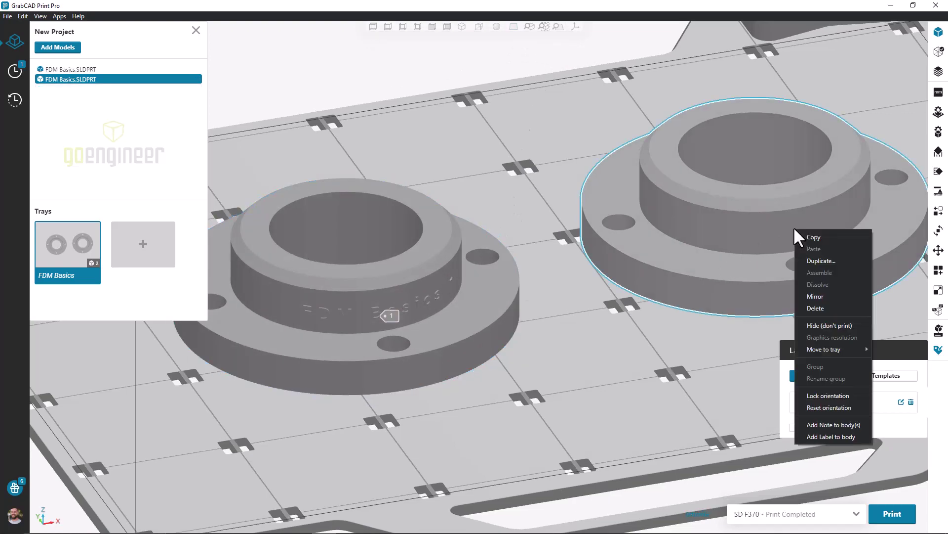
{"action": "left_click", "coordinate": [850, 437]}
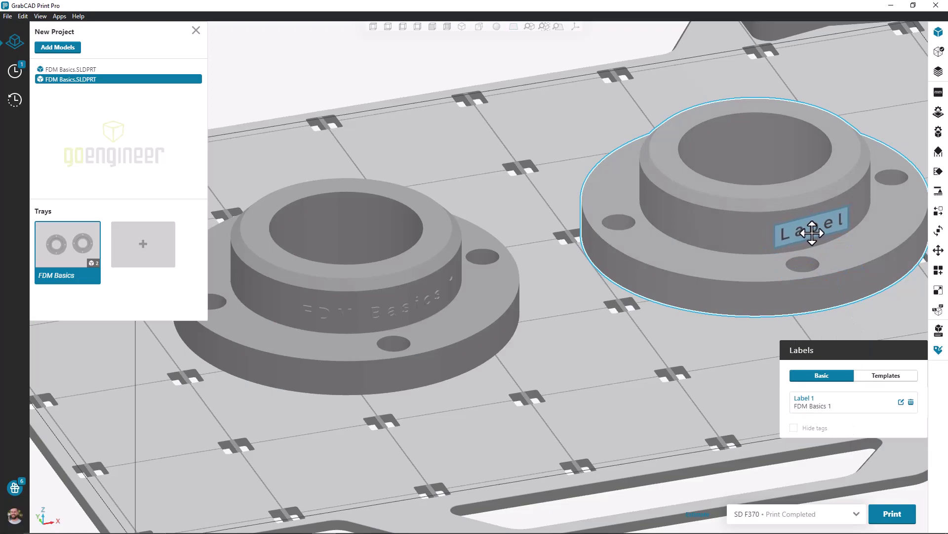
{"action": "left_click", "coordinate": [808, 235]}
{"action": "left_click", "coordinate": [530, 307]}
{"action": "left_click", "coordinate": [498, 328]}
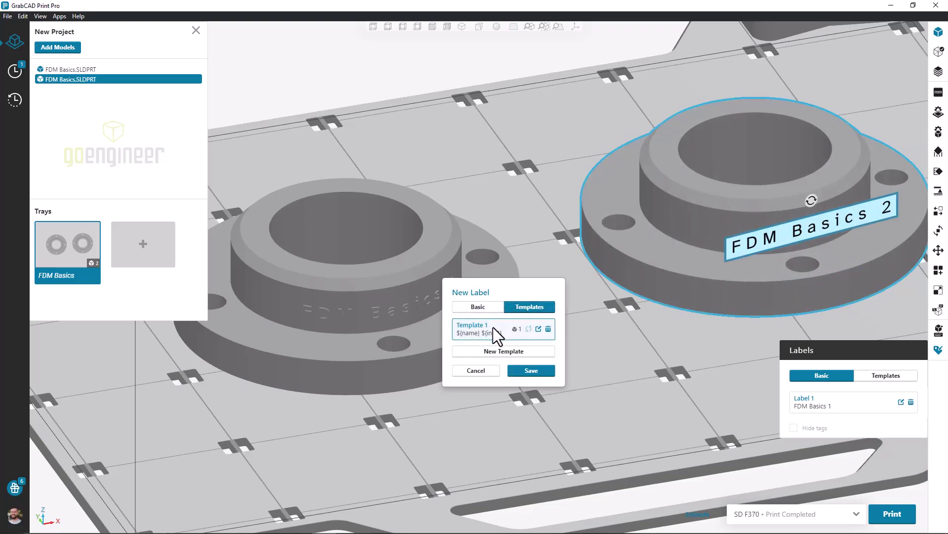
{"action": "left_click", "coordinate": [532, 371]}
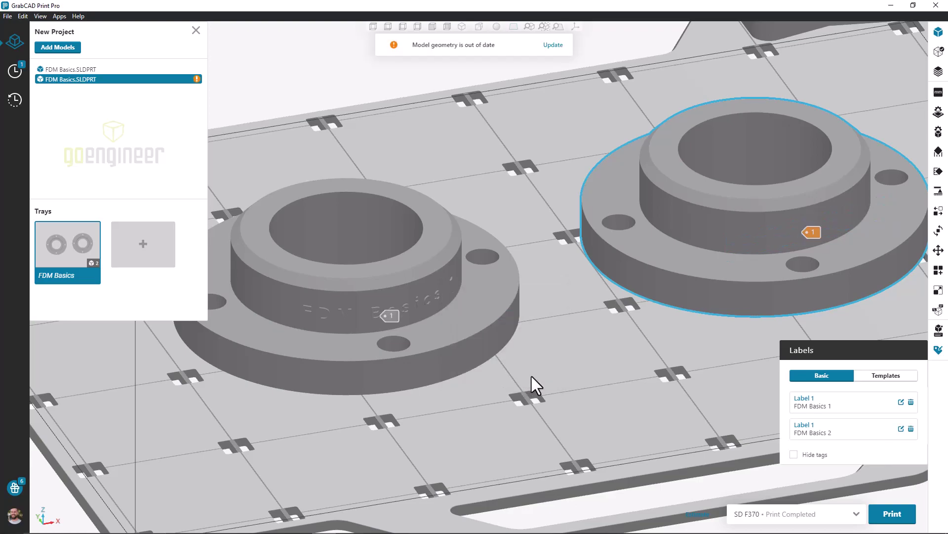
{"action": "left_click", "coordinate": [554, 44]}
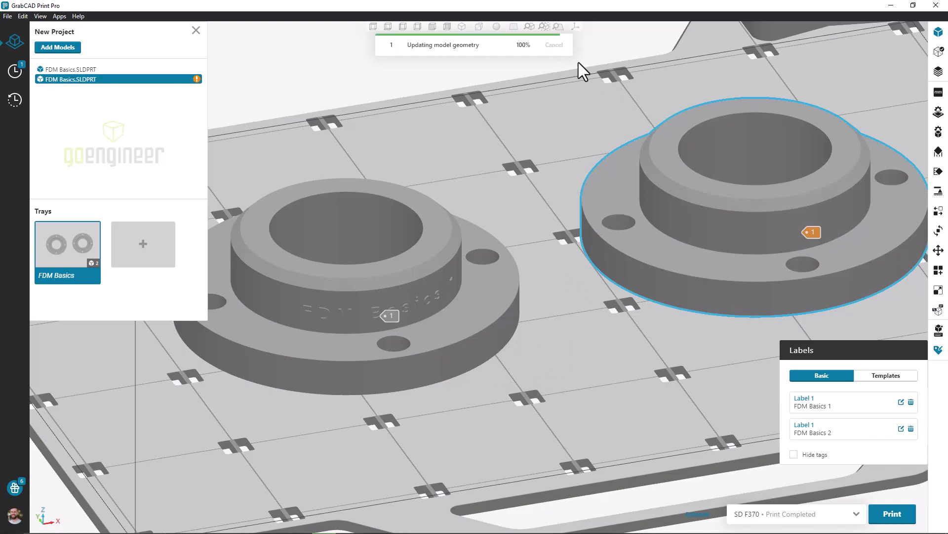
{"action": "left_click", "coordinate": [876, 378]}
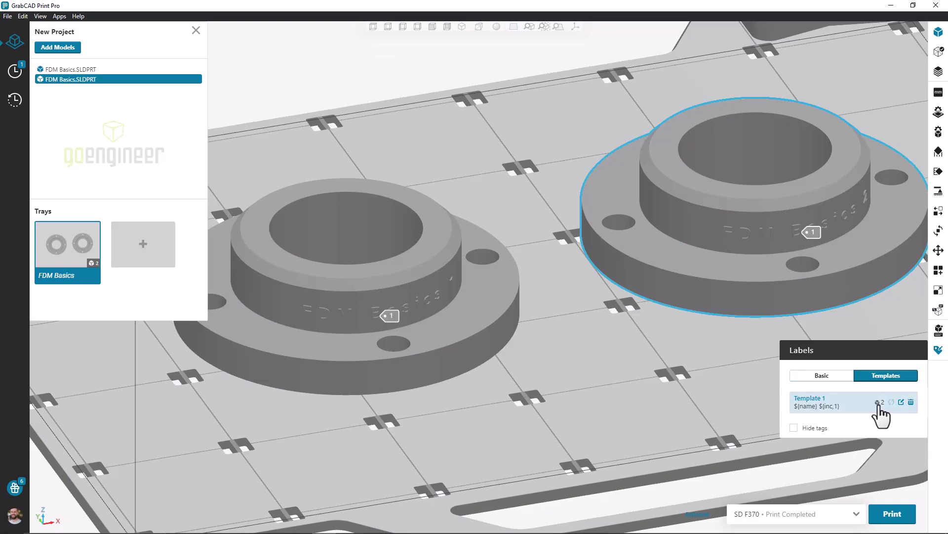
Step: Set the FDM Basics 2 label to Deboss, detach it from Template 1 as Label 2, and update
{"action": "left_click", "coordinate": [822, 376]}
{"action": "left_click", "coordinate": [901, 429]}
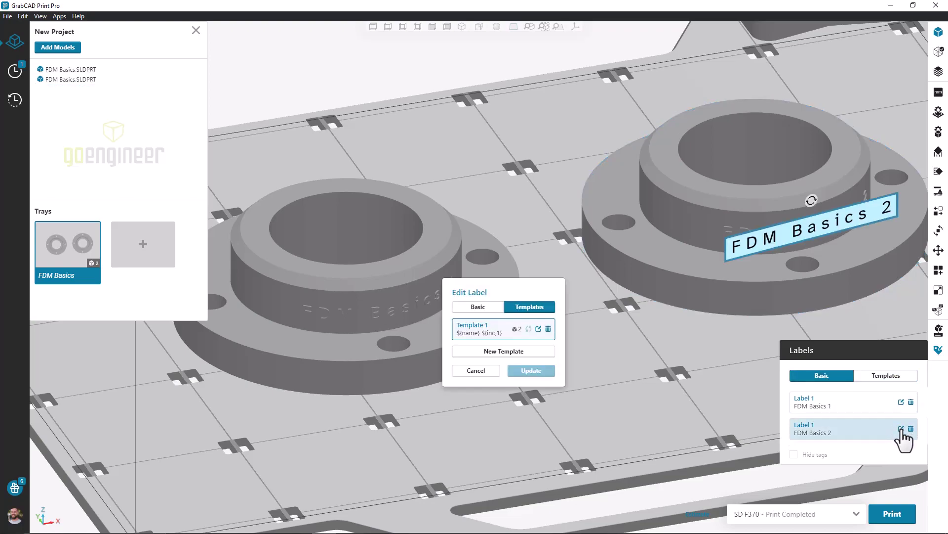
{"action": "left_click", "coordinate": [476, 307]}
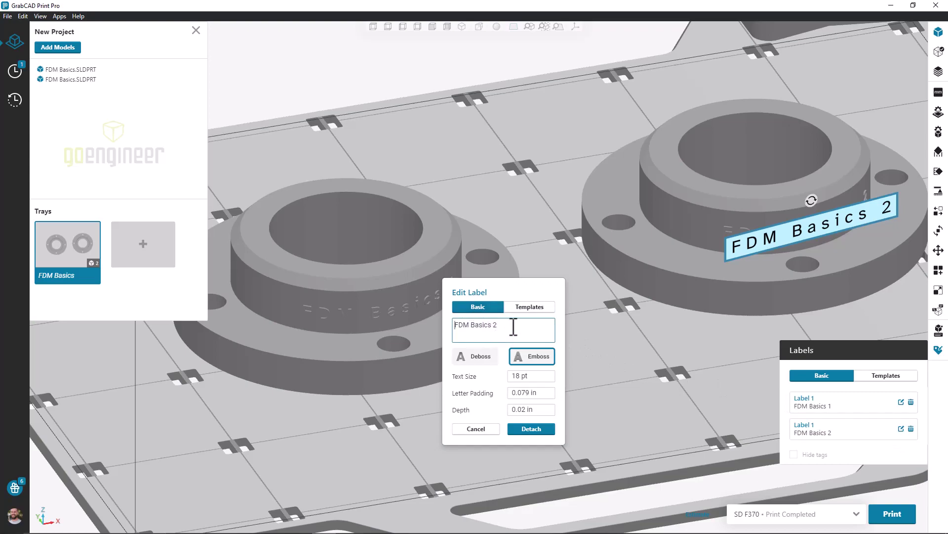
{"action": "left_click", "coordinate": [479, 357]}
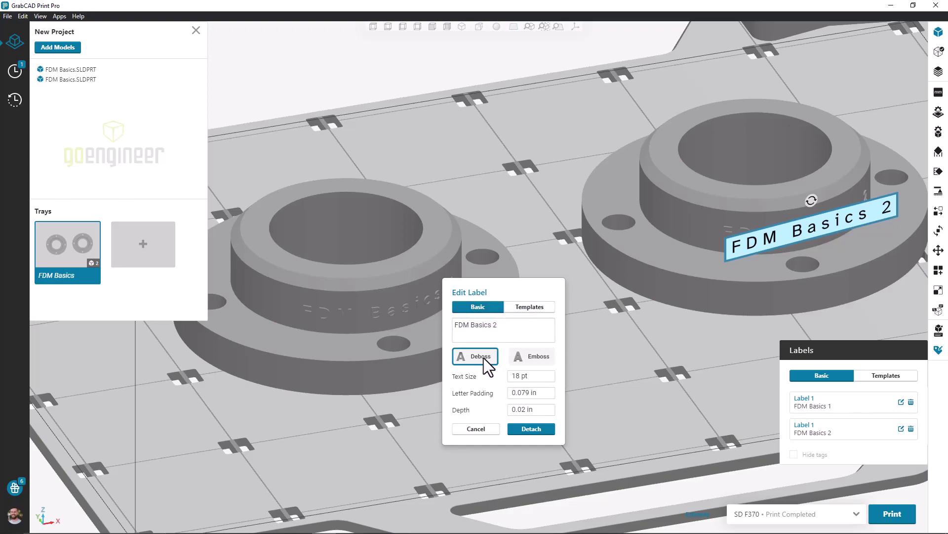
{"action": "left_click", "coordinate": [533, 429]}
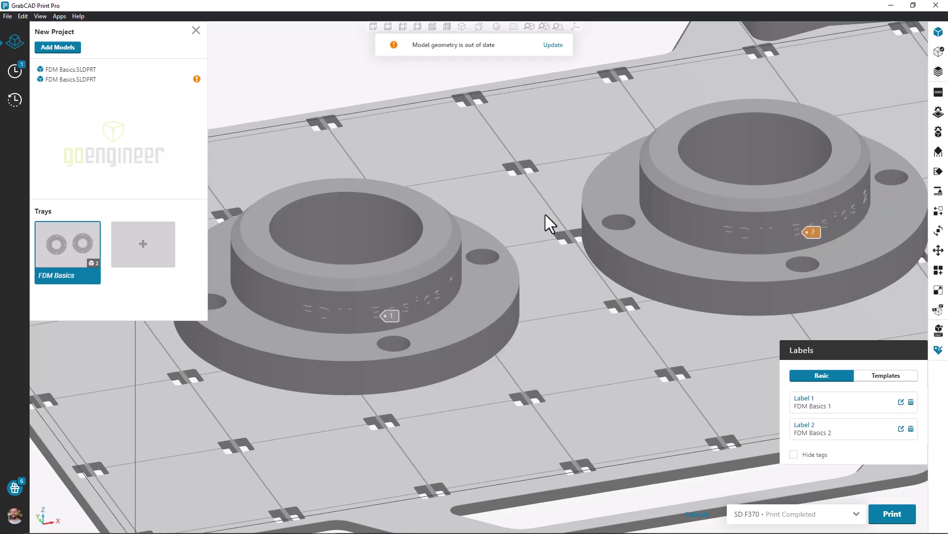
{"action": "left_click", "coordinate": [554, 45]}
{"action": "right_click_drag", "start_coordinate": [741, 209], "coordinate": [826, 286]}
{"action": "left_click", "coordinate": [887, 376]}
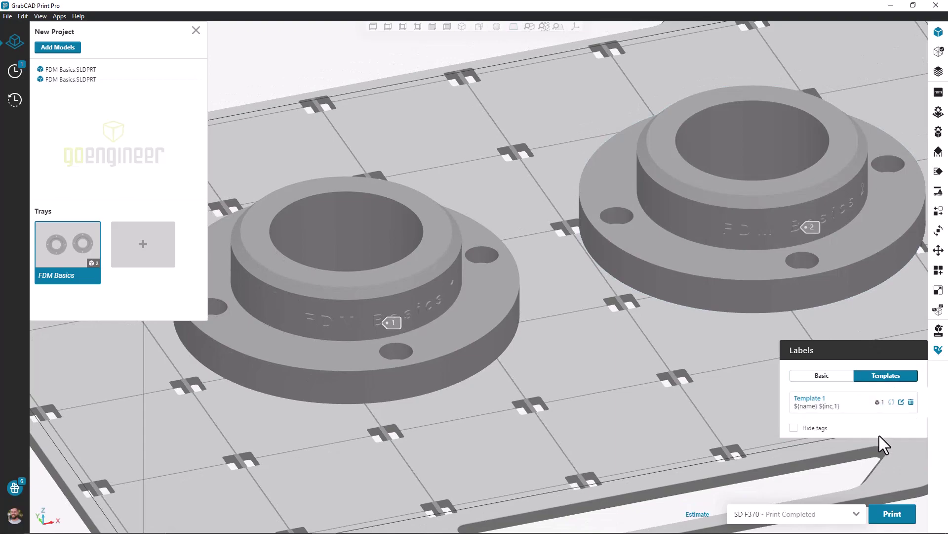
Step: Add a 'Rotate' label to the right flange, tilt it below FDM Basics 2, save and update
{"action": "left_click", "coordinate": [817, 376]}
{"action": "right_click", "coordinate": [738, 275]}
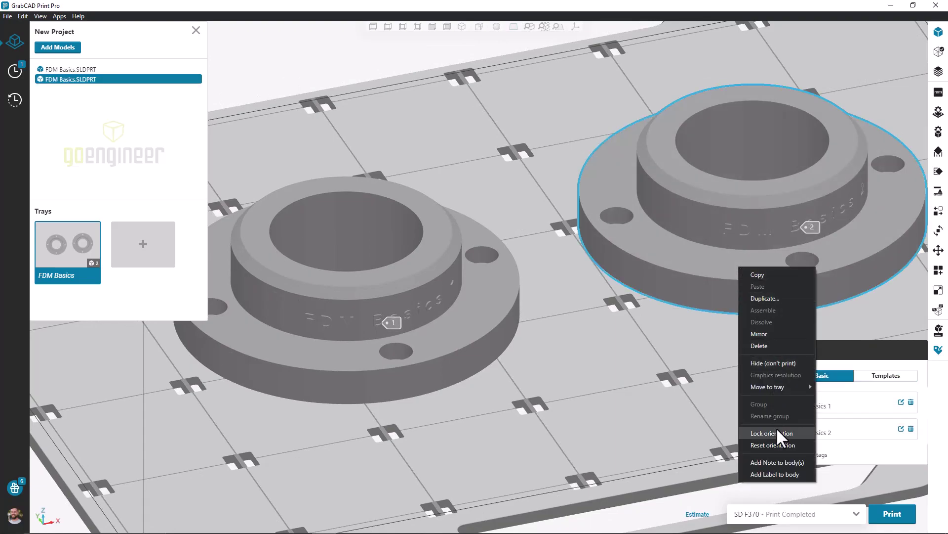
{"action": "left_click", "coordinate": [786, 473]}
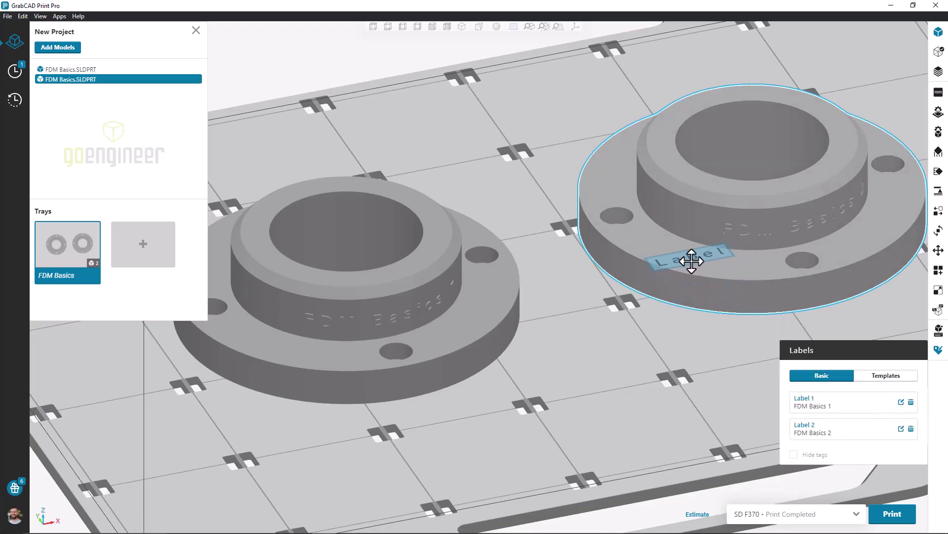
{"action": "left_click", "coordinate": [692, 263]}
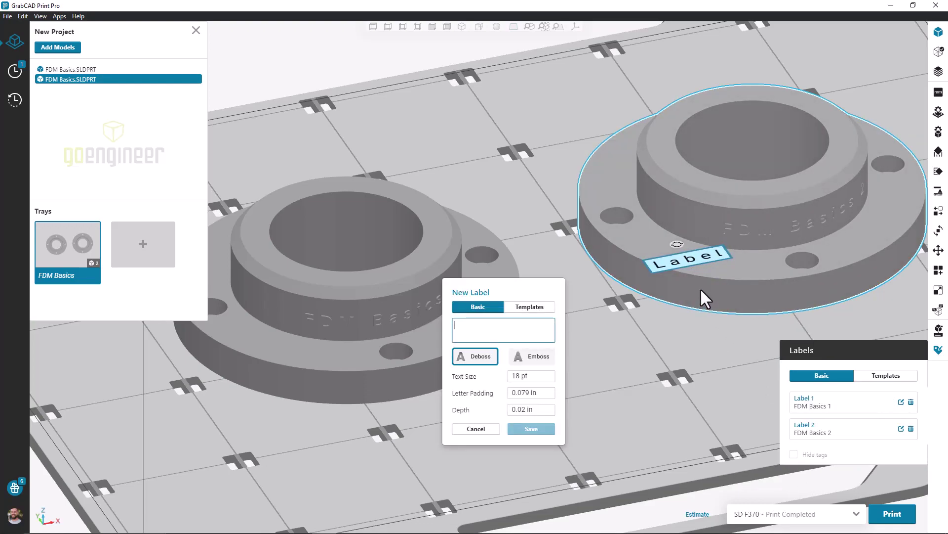
{"action": "type", "text": "Rotate"}
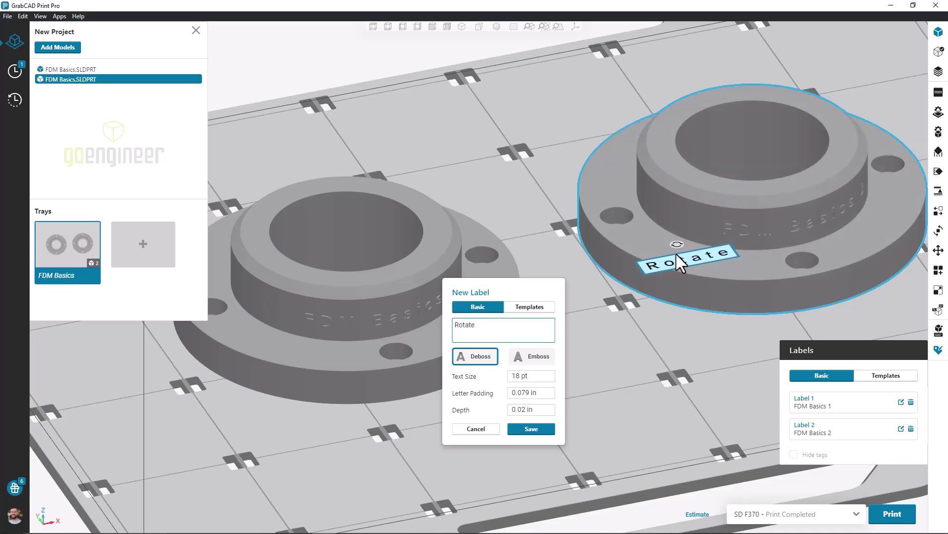
{"action": "mouse_move", "coordinate": [678, 244]}
{"action": "left_mouse_down"}
{"action": "mouse_move", "coordinate": [668, 244]}
{"action": "mouse_move", "coordinate": [706, 245]}
{"action": "mouse_move", "coordinate": [688, 257]}
{"action": "left_mouse_up"}
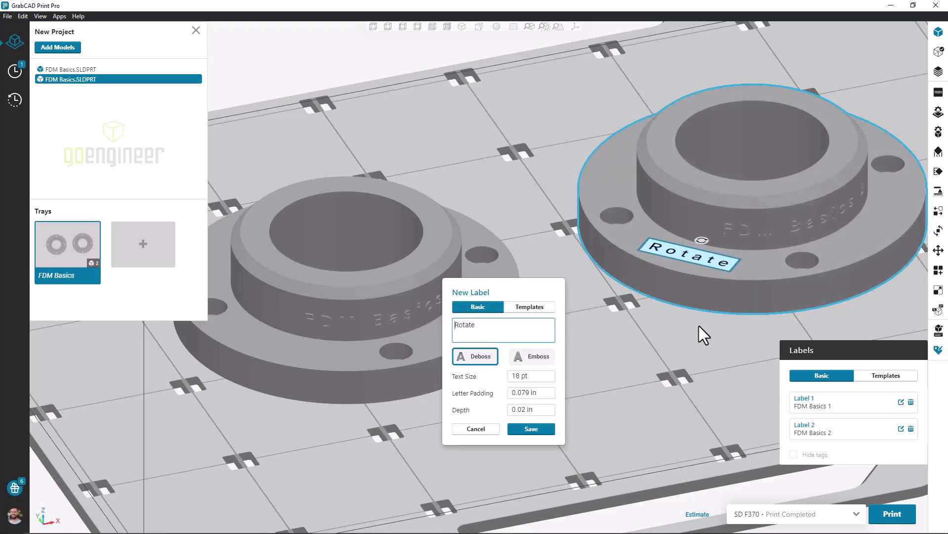
{"action": "left_click", "coordinate": [538, 430]}
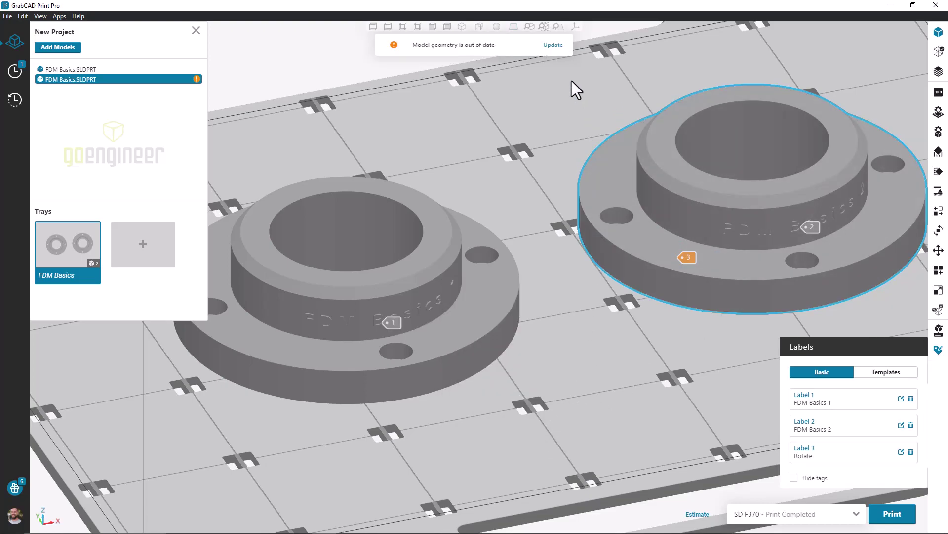
{"action": "left_click", "coordinate": [552, 46]}
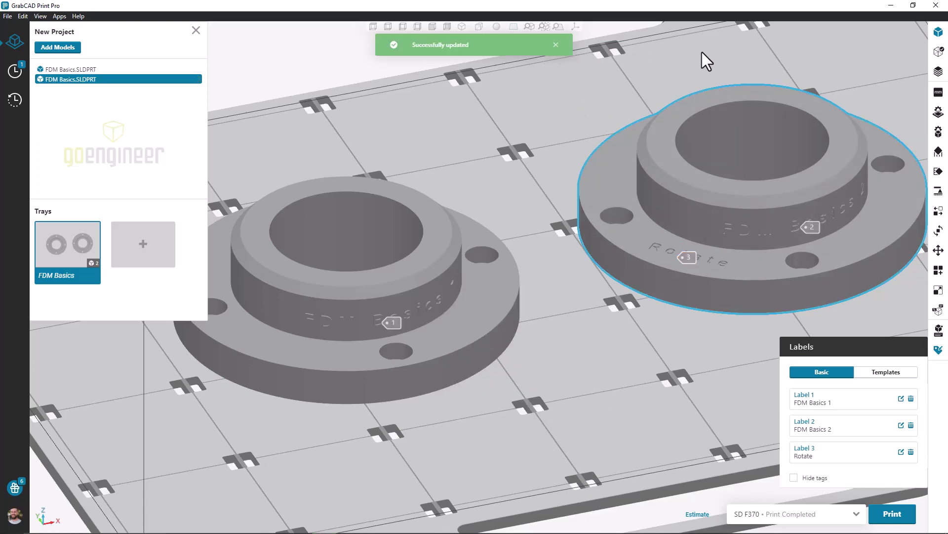